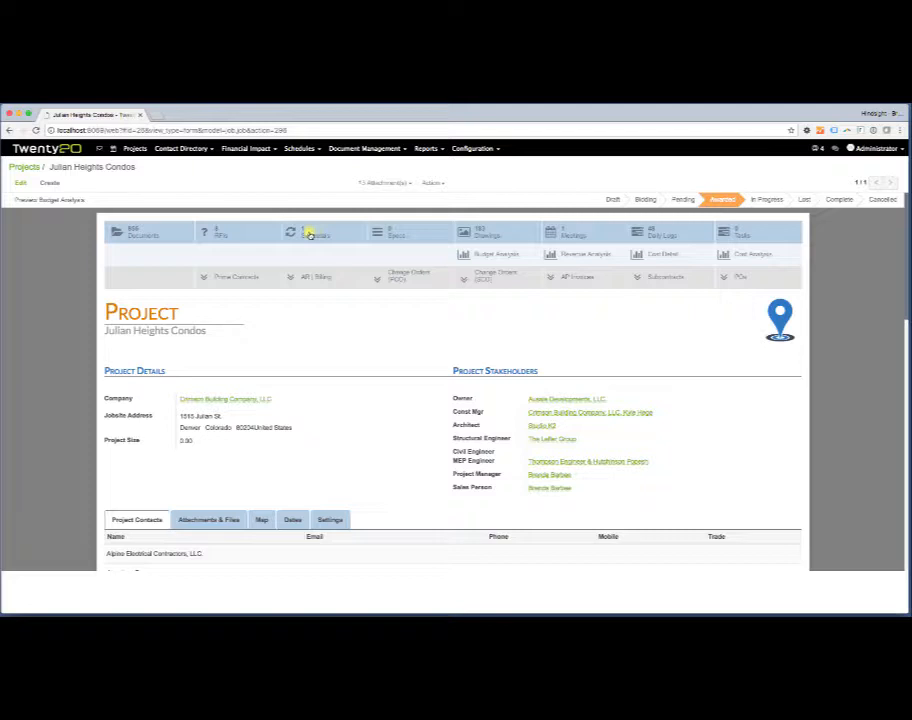
# Step: Open the submittals of the Julian Heights Condos project and group the list by status
pyautogui.click(315, 233)
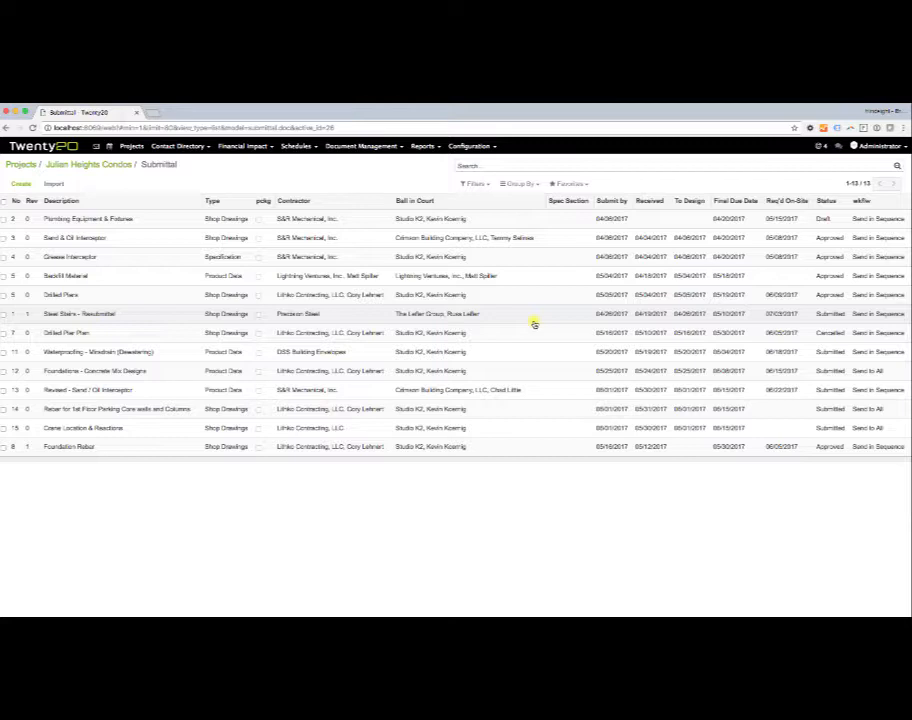
pyautogui.click(527, 189)
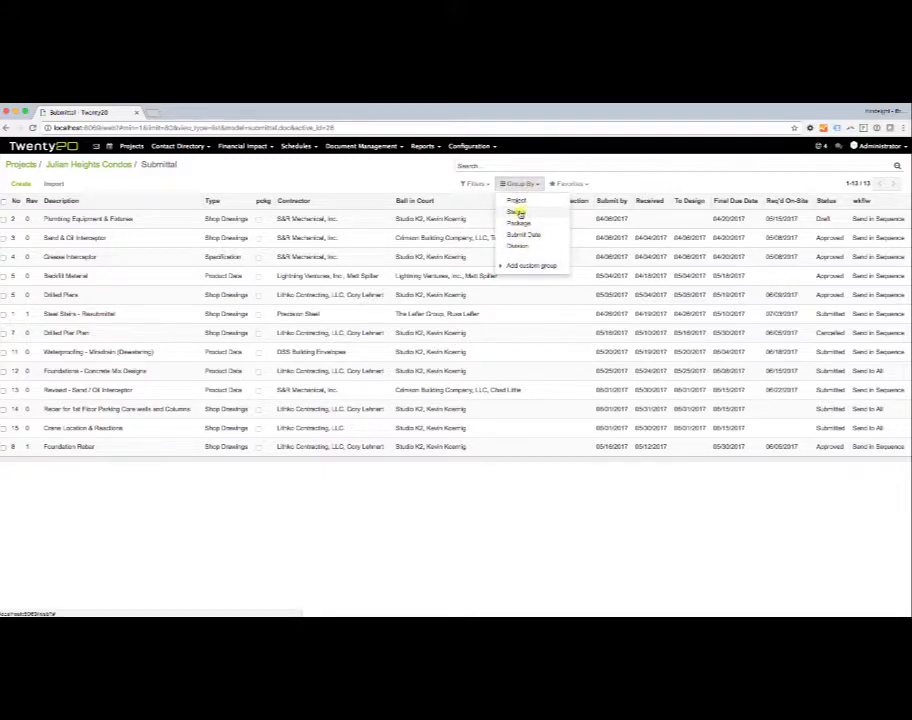
pyautogui.click(517, 212)
pyautogui.click(255, 179)
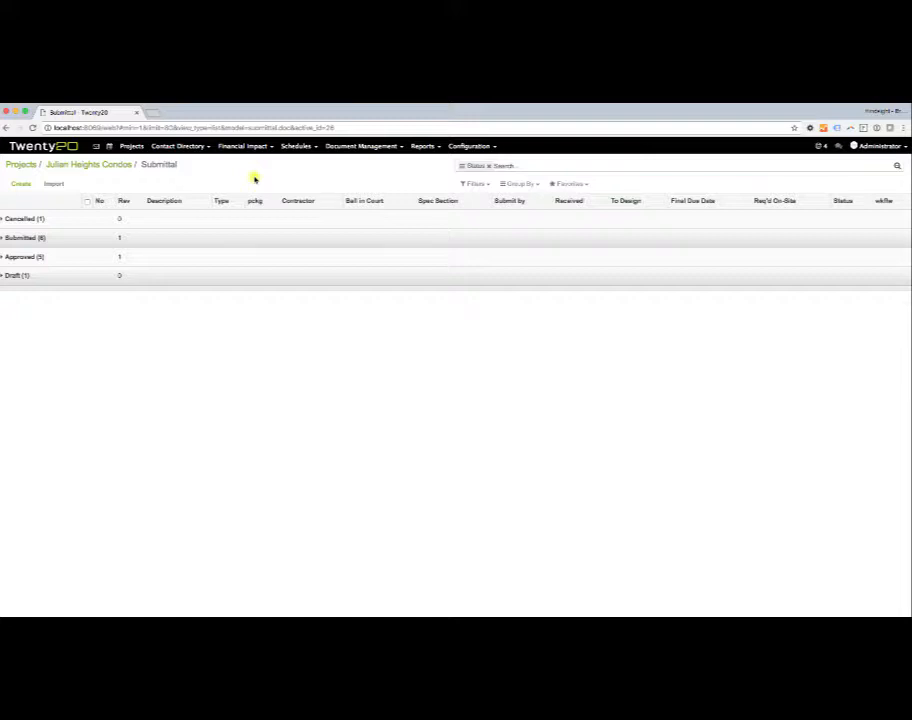
# Step: Open the draft Plumbing Equipment & Fixtures submittal and validate it
pyautogui.click(6, 275)
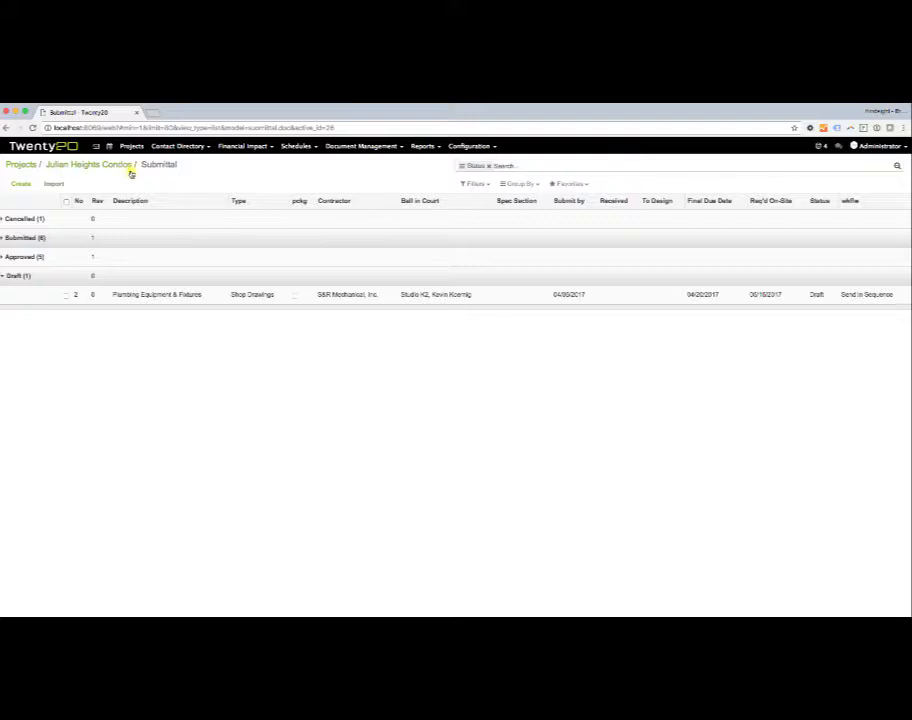
pyautogui.click(243, 296)
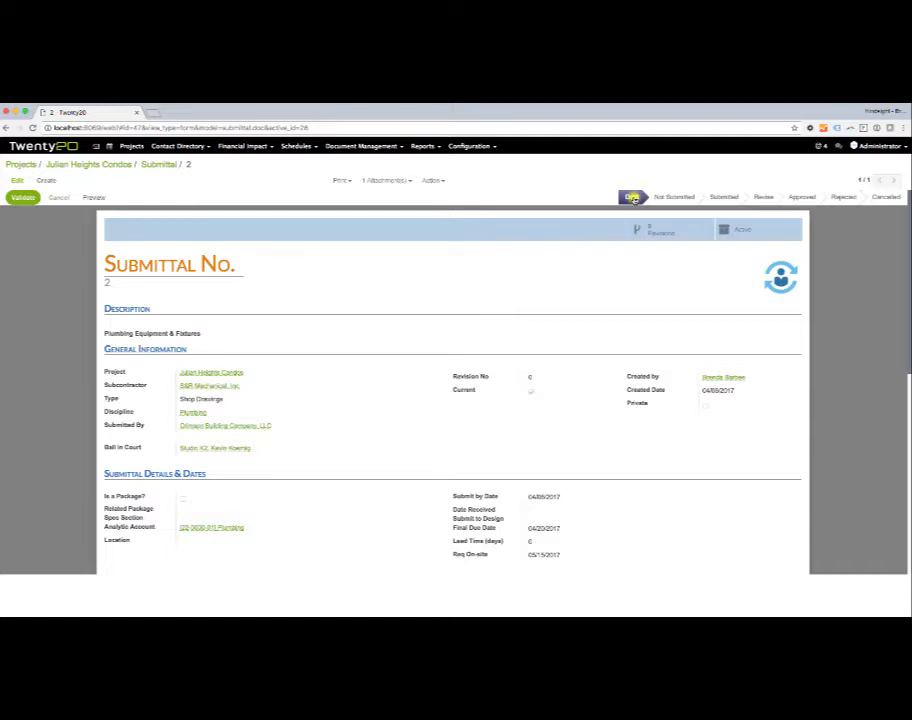
pyautogui.click(24, 198)
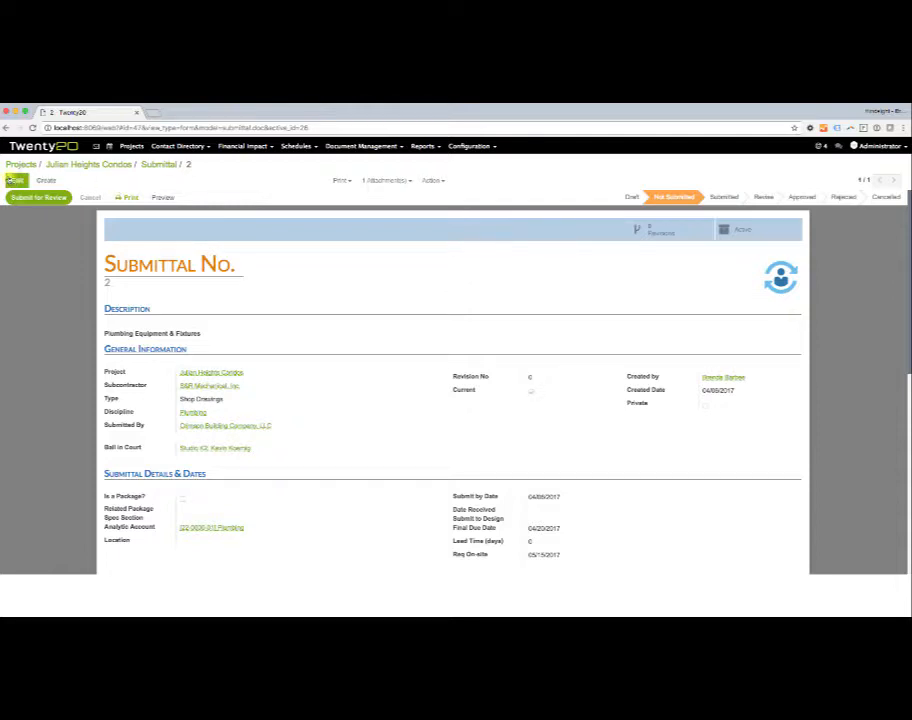
# Step: Put the submittal in edit mode and review its description, available type options and general information
pyautogui.click(14, 181)
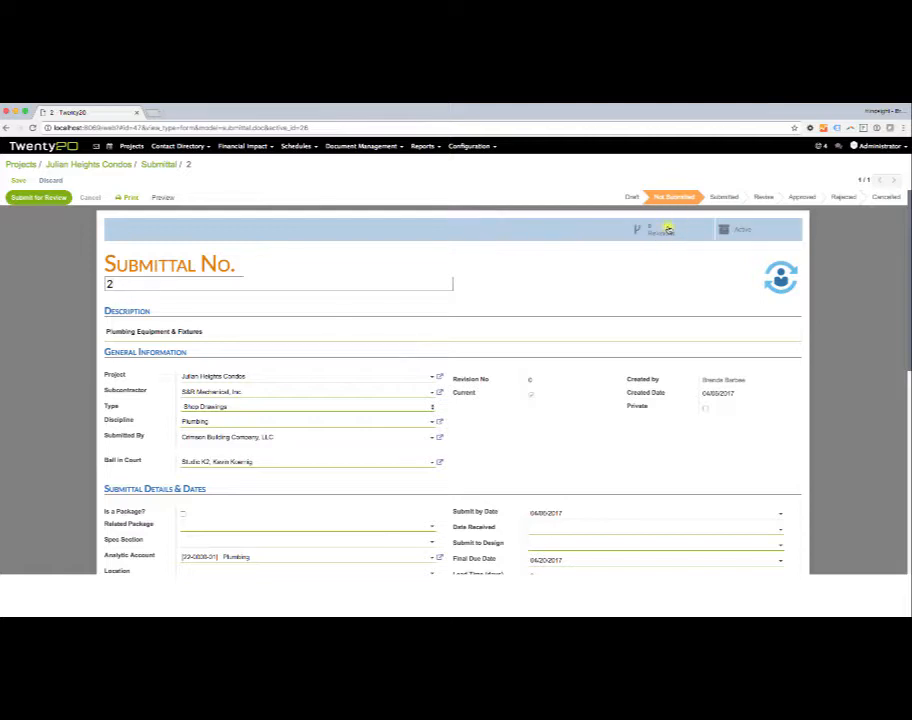
pyautogui.scroll(-1, 446, 266)
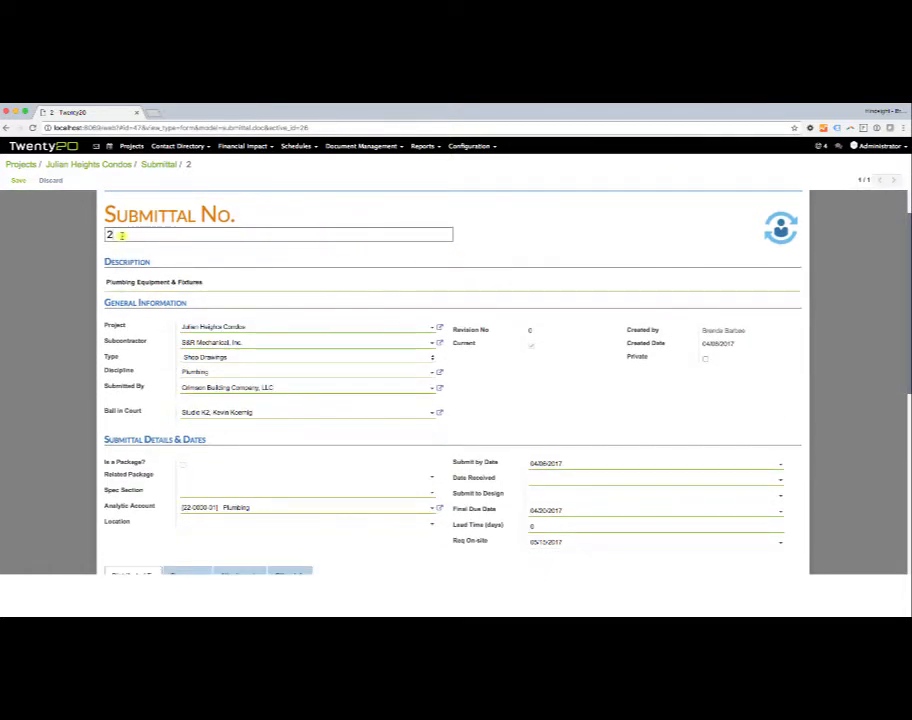
pyautogui.moveTo(232, 280); pyautogui.dragTo(108, 280)
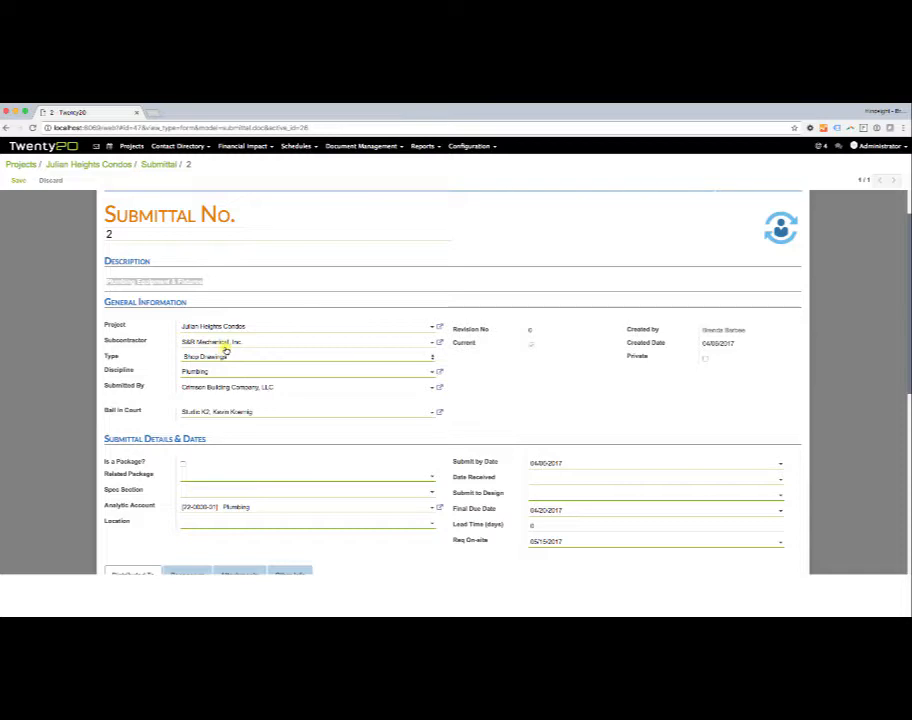
pyautogui.click(218, 357)
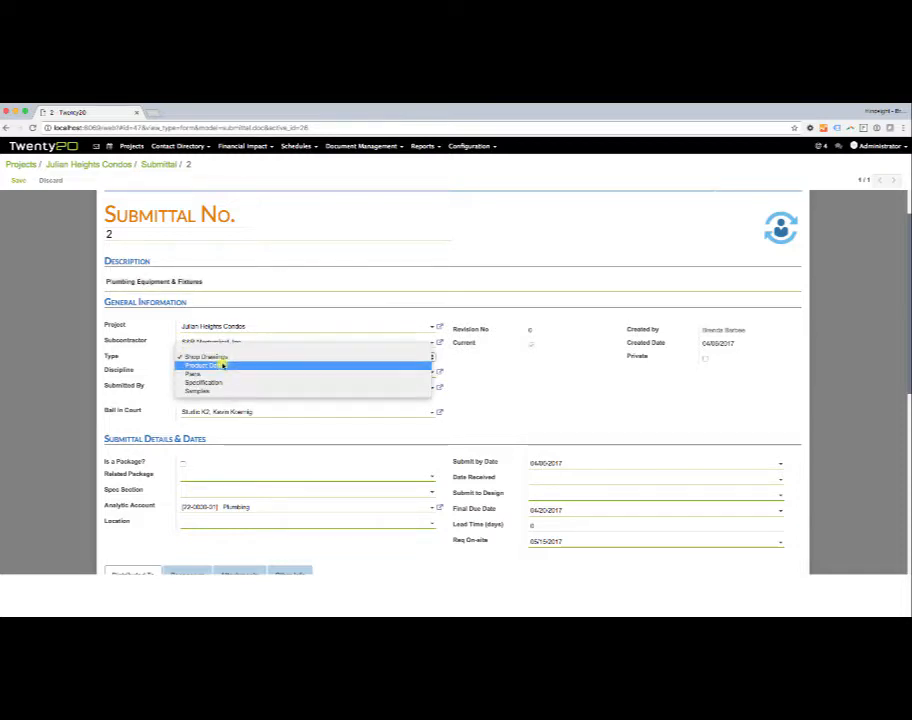
pyautogui.click(494, 384)
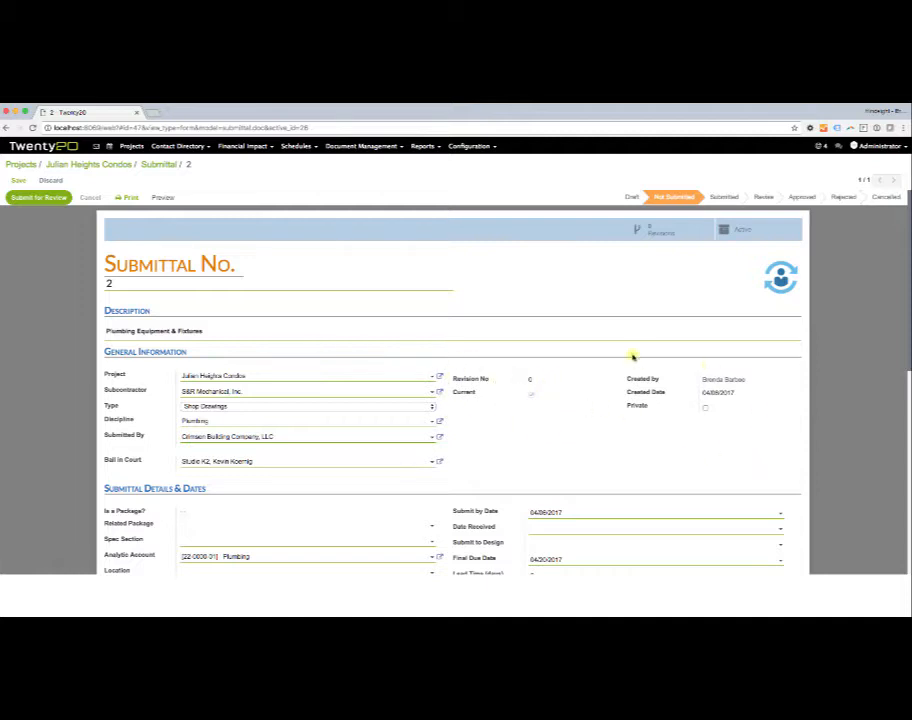
pyautogui.scroll(-1, 694, 390)
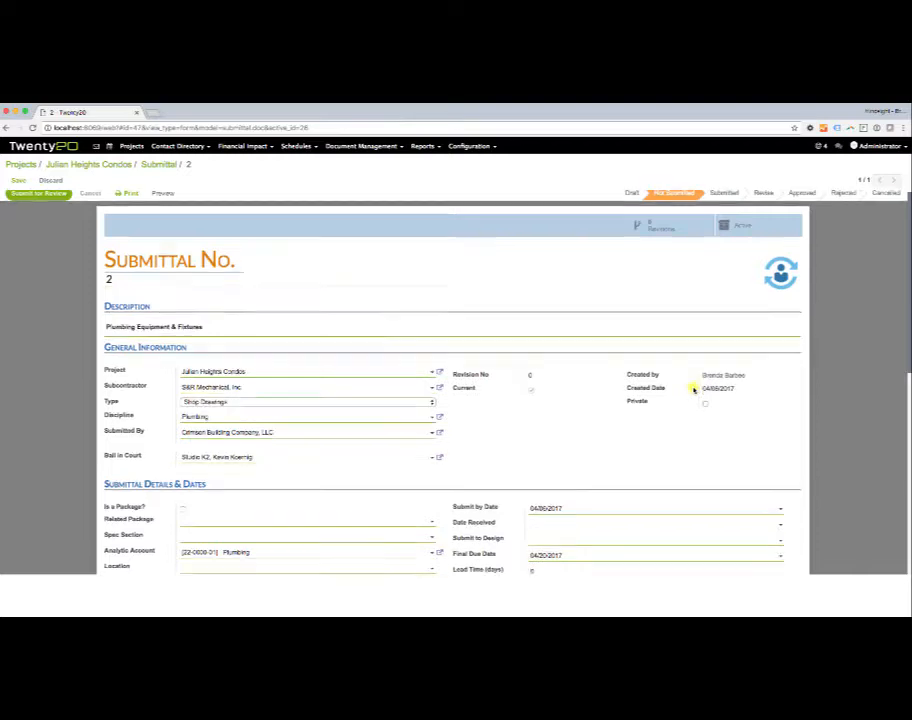
pyautogui.scroll(-6, 694, 390)
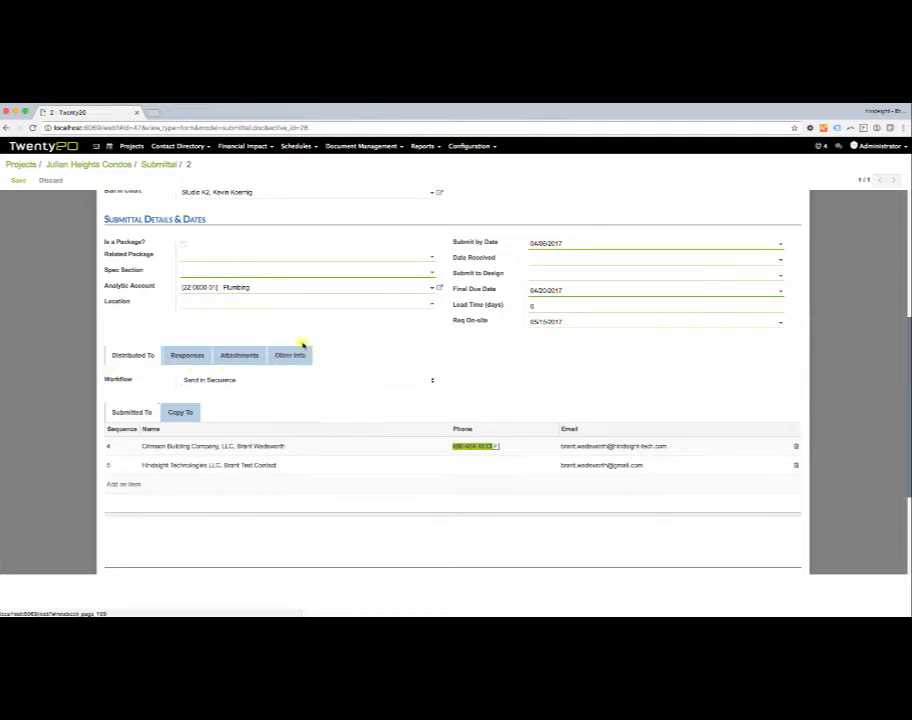
# Step: Try marking the submittal as a package, unmark it, and check the Related Package choices without selecting one
pyautogui.click(183, 244)
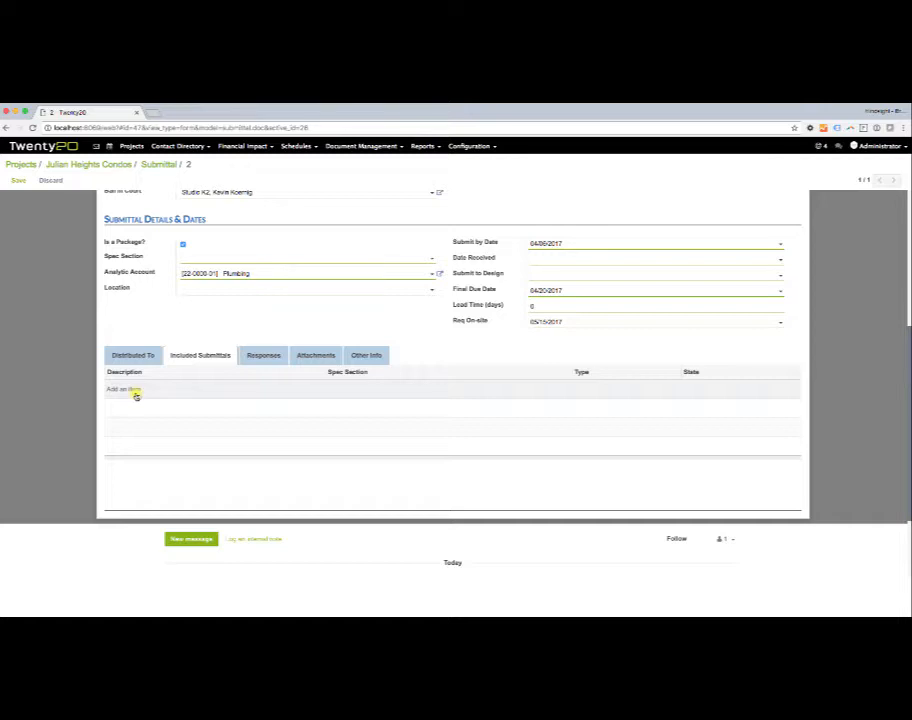
pyautogui.click(182, 244)
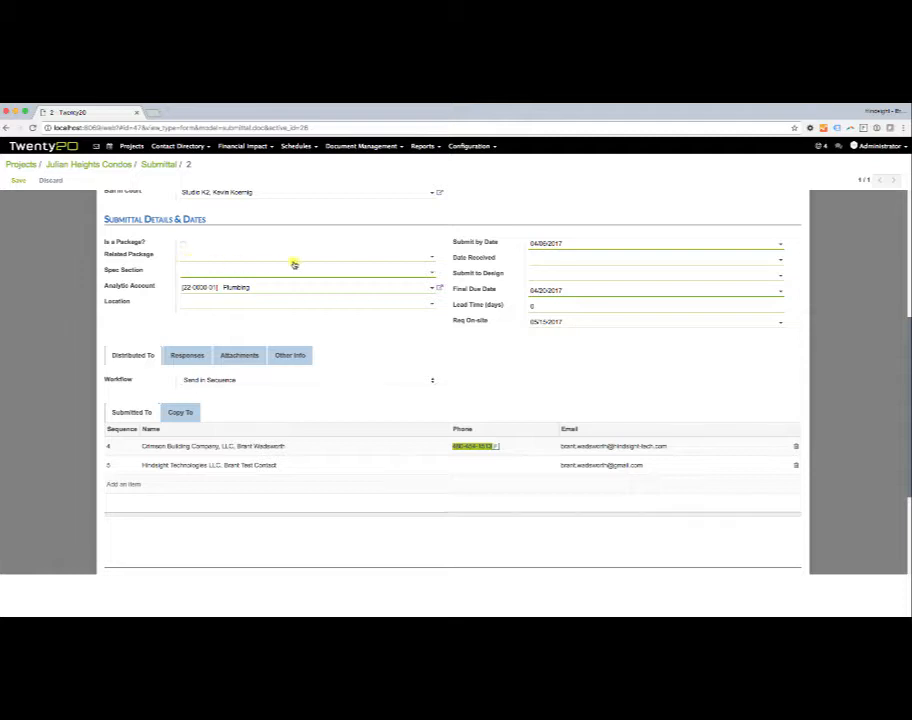
pyautogui.click(373, 258)
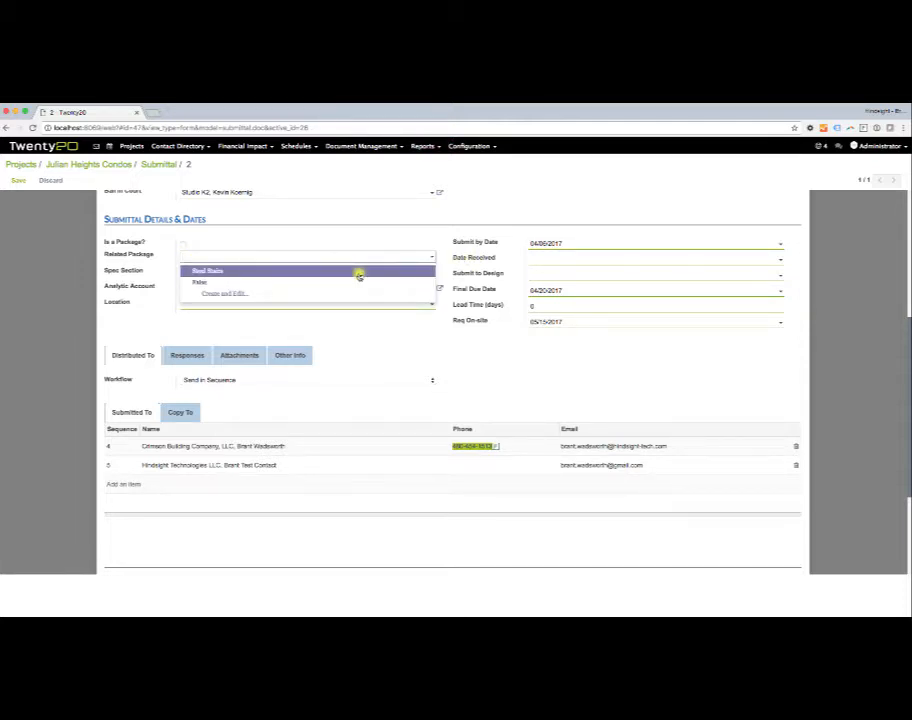
pyautogui.click(427, 240)
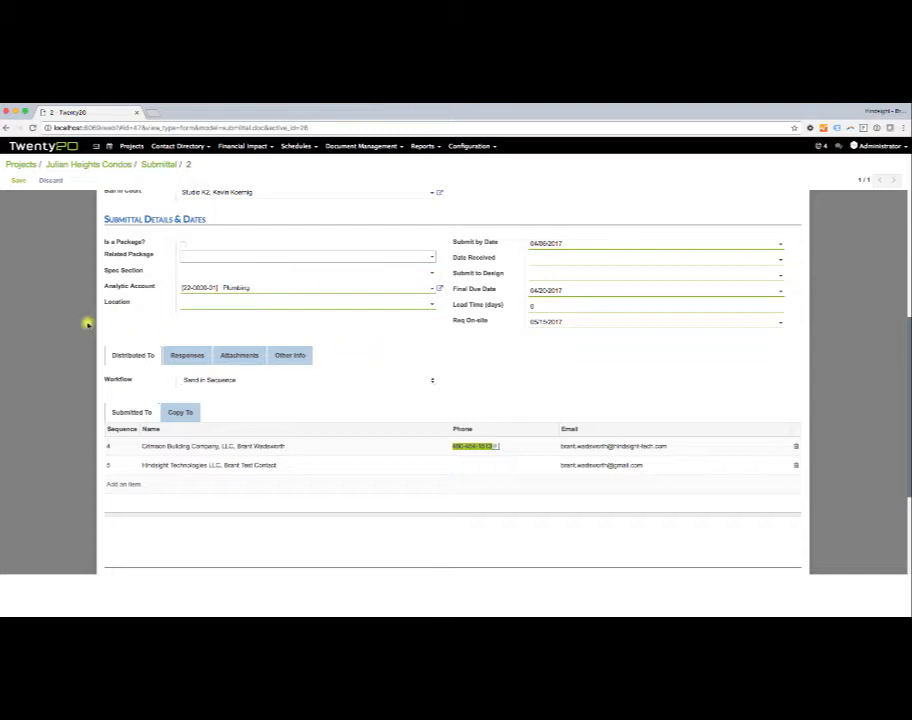
# Step: Try adding a recipient to the submittal's Submitted To list and delete the empty row
pyautogui.click(140, 358)
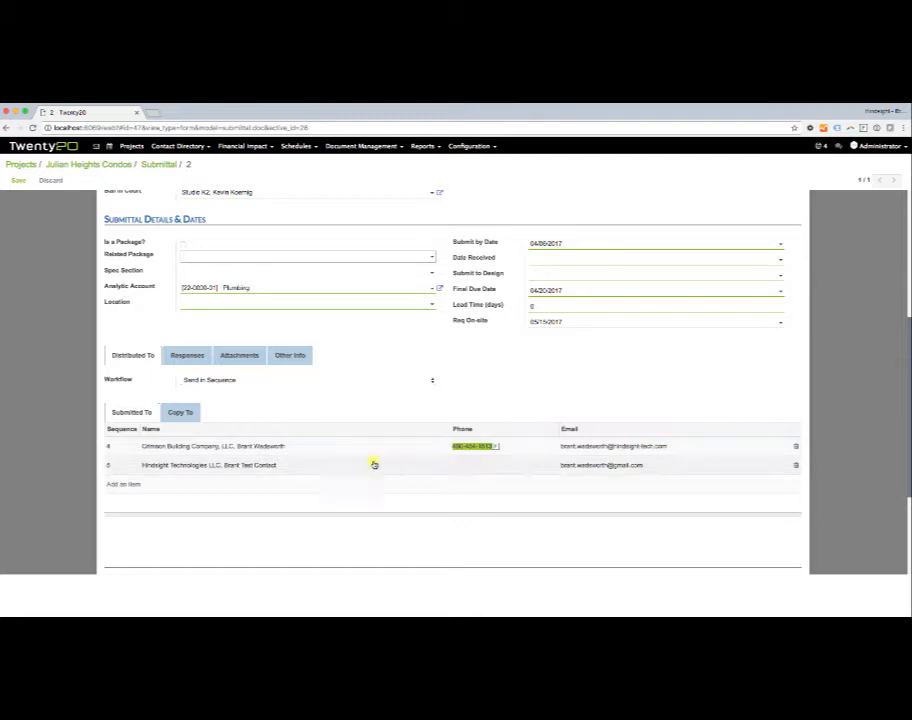
pyautogui.click(118, 484)
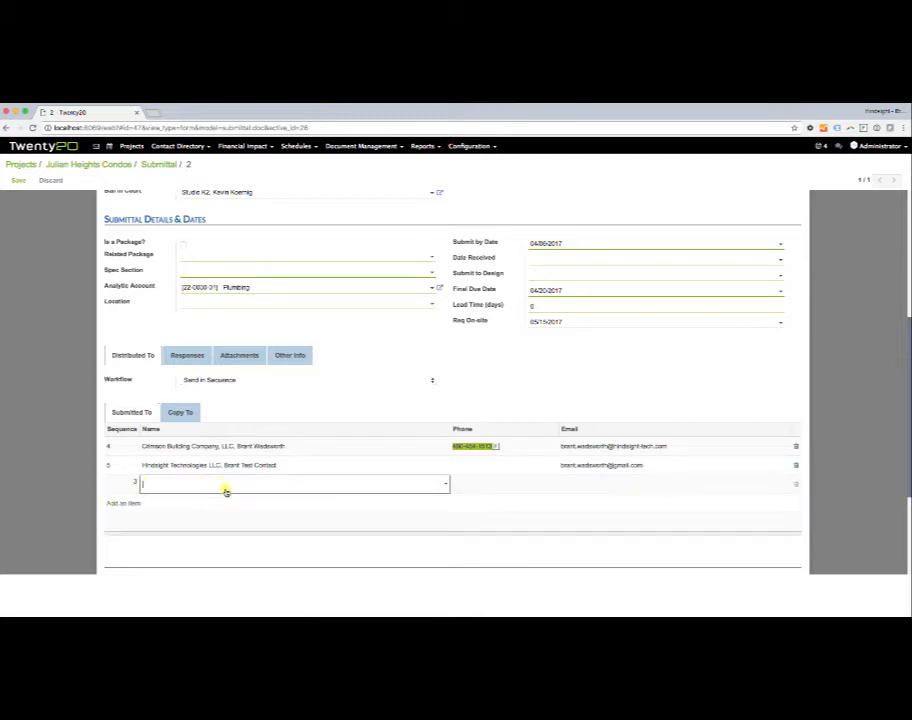
pyautogui.click(391, 401)
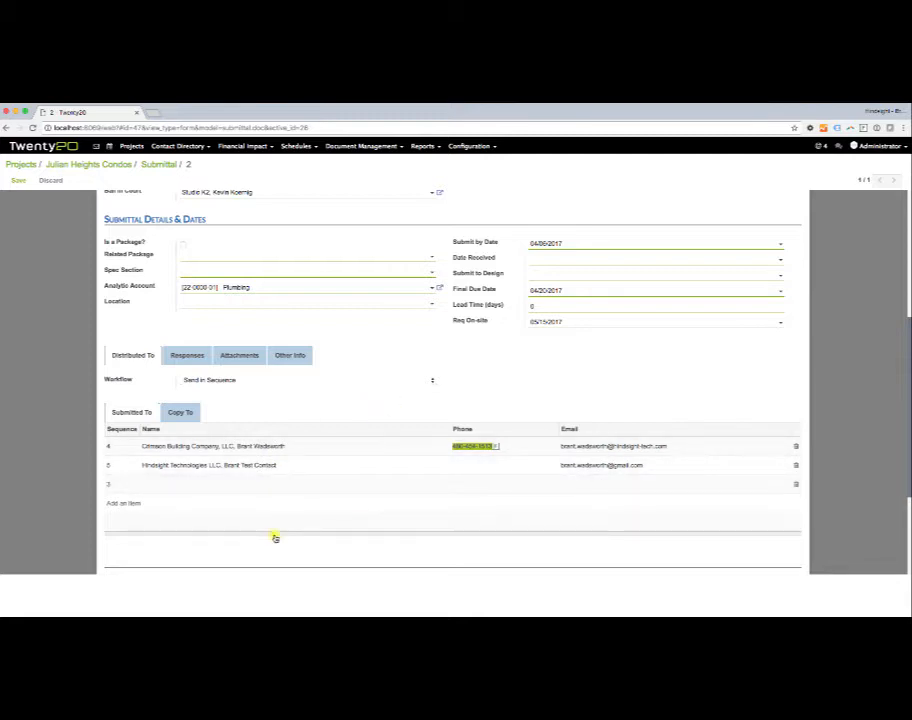
pyautogui.click(798, 486)
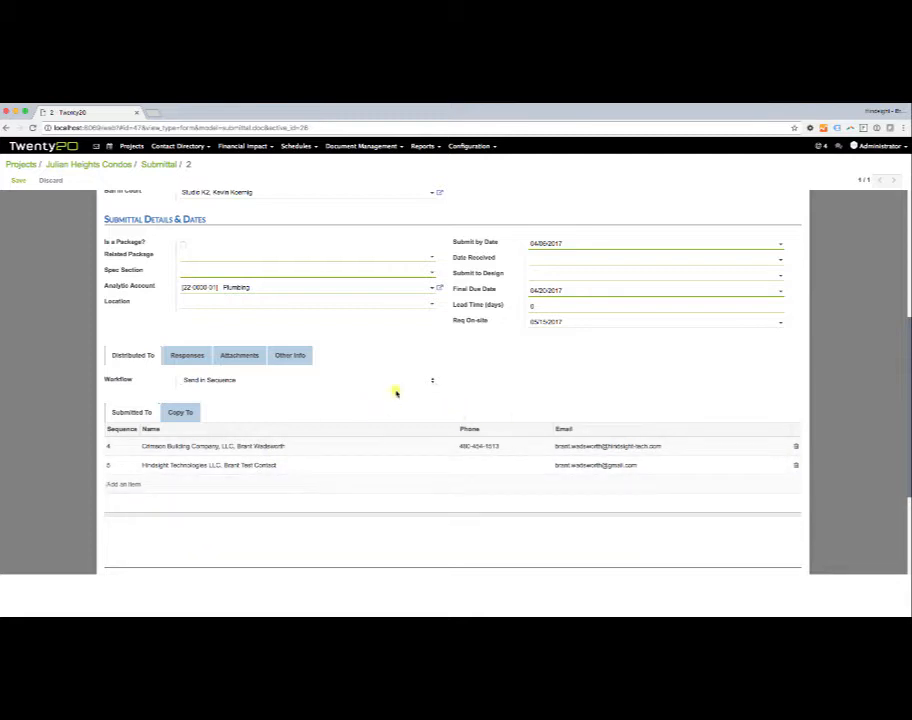
# Step: Try adding a contact to the submittal's Copy To list and delete the empty row
pyautogui.click(181, 413)
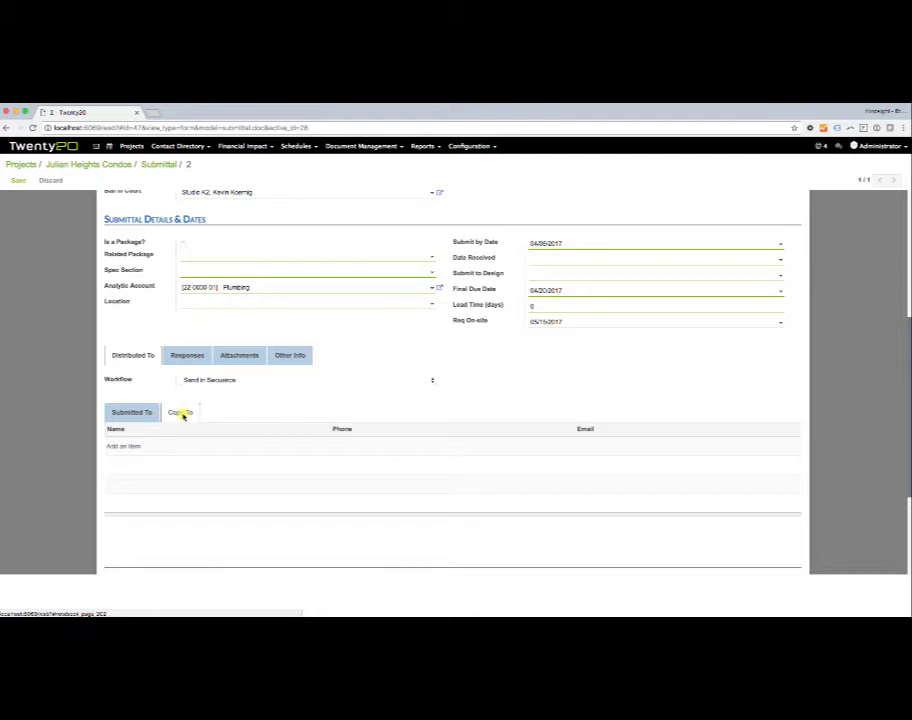
pyautogui.click(117, 446)
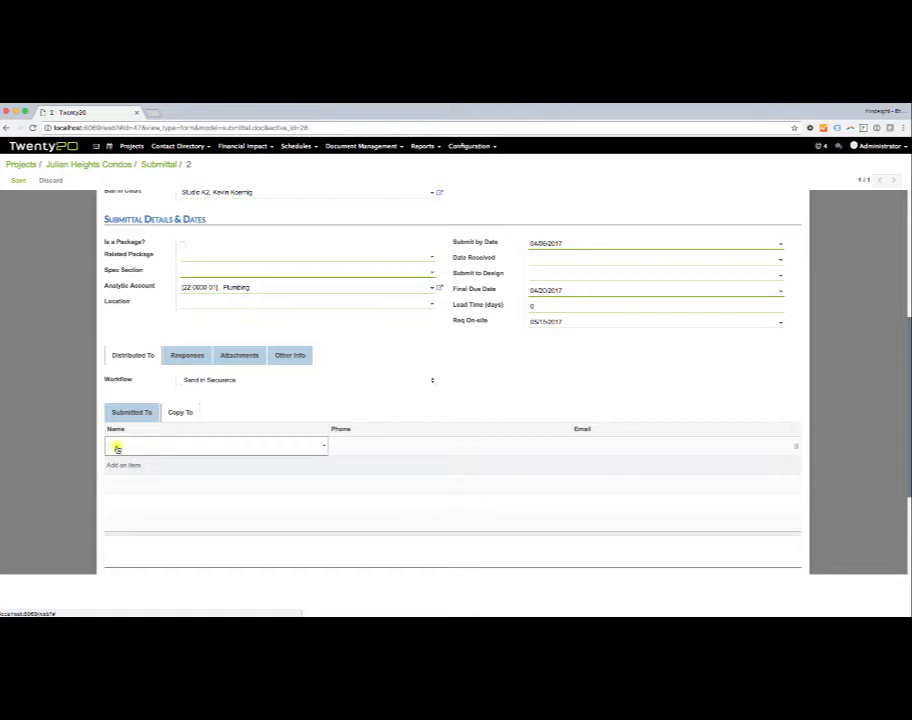
pyautogui.click(262, 408)
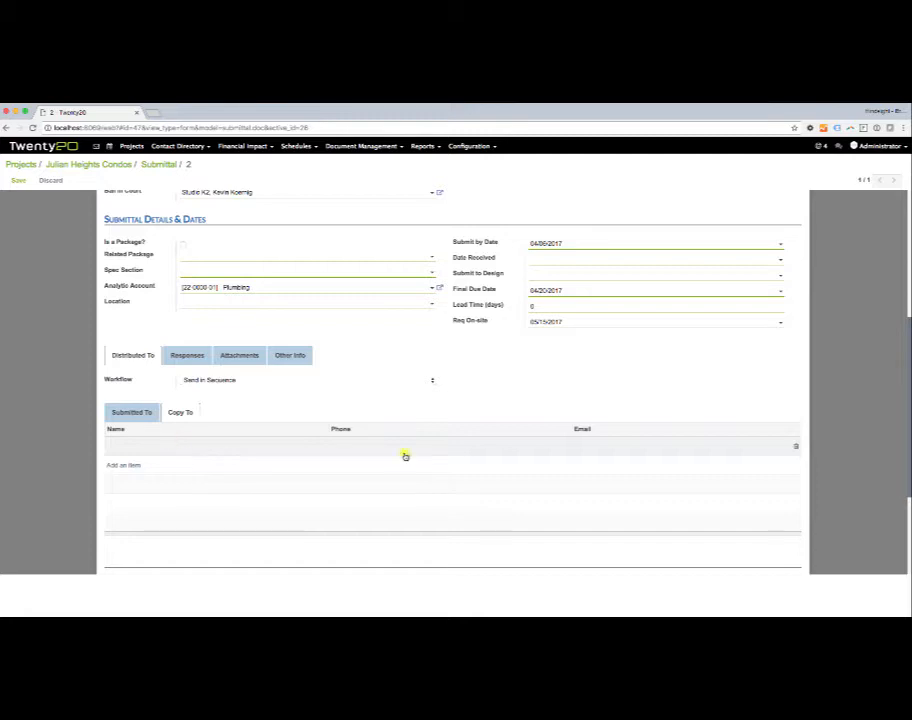
pyautogui.click(796, 447)
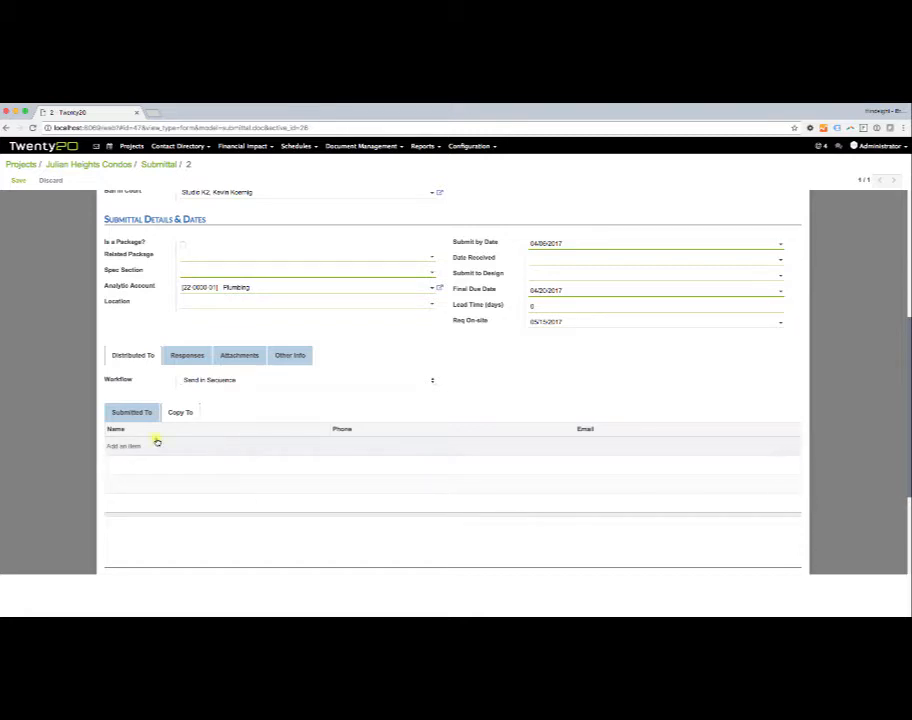
# Step: Try the Send to All distribution workflow, check the Submitted To recipients, and set the workflow back to Send in Sequence
pyautogui.click(140, 356)
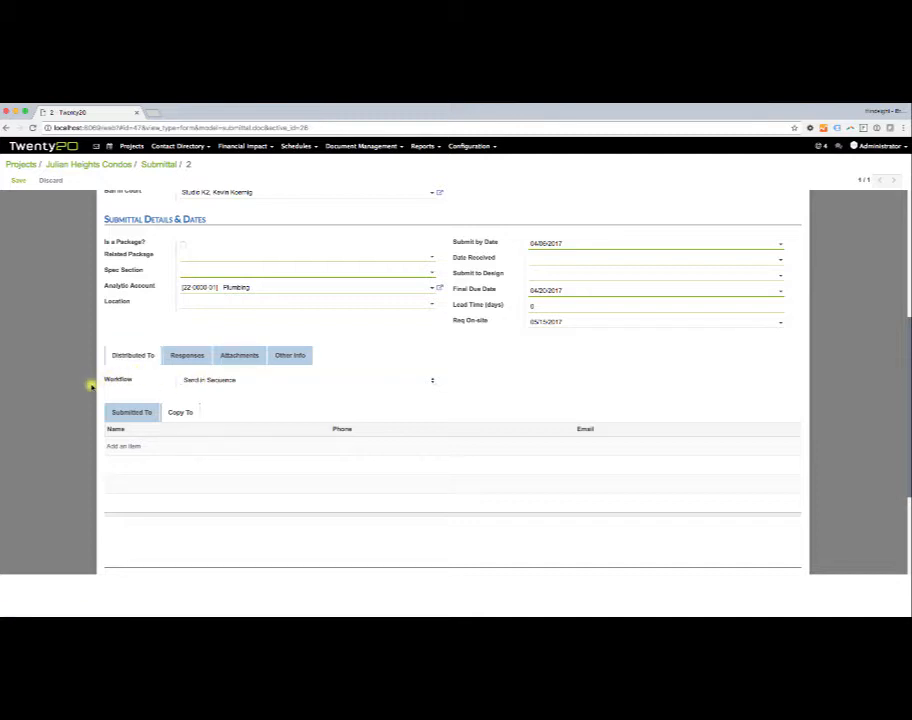
pyautogui.click(214, 379)
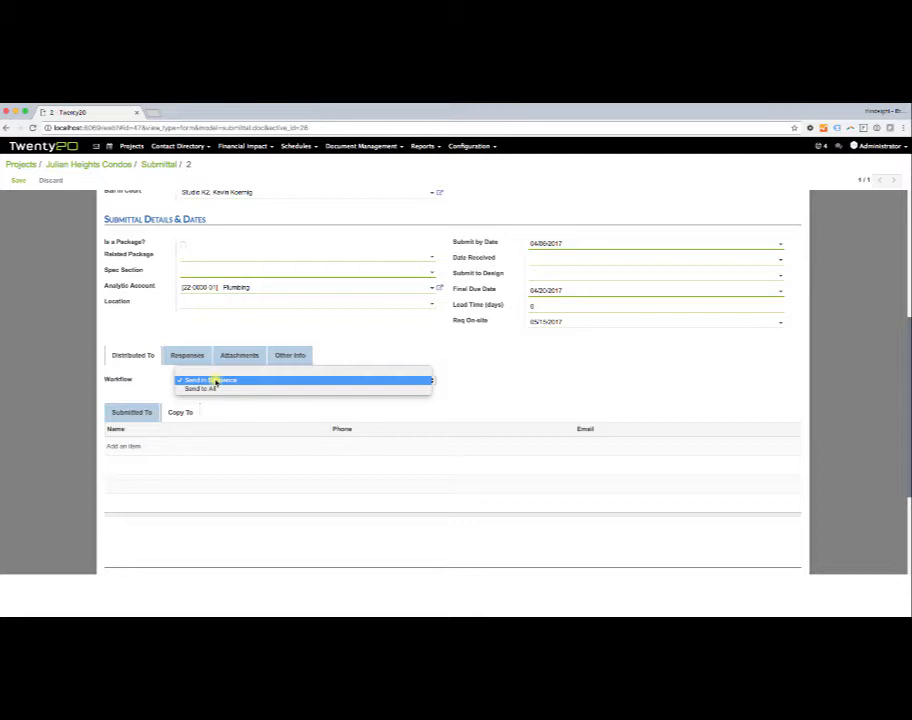
pyautogui.click(208, 388)
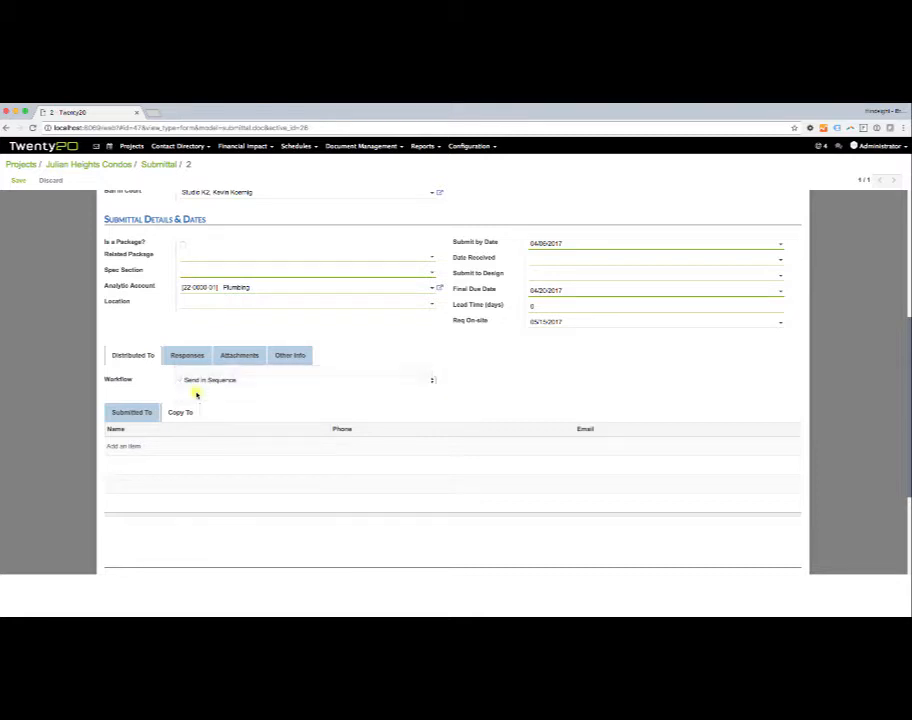
pyautogui.click(130, 411)
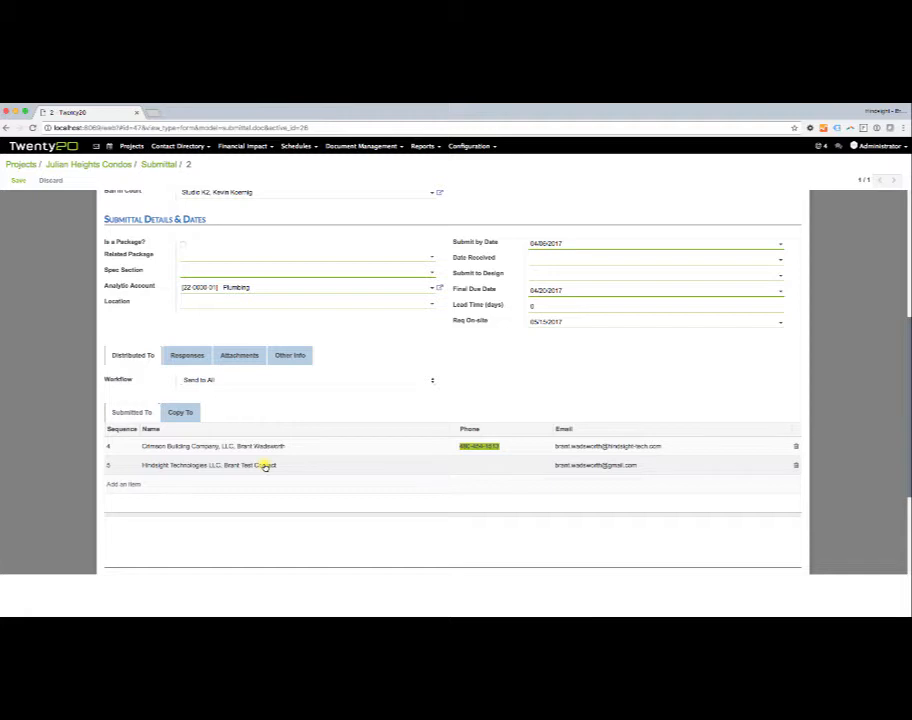
pyautogui.click(224, 380)
pyautogui.click(225, 380)
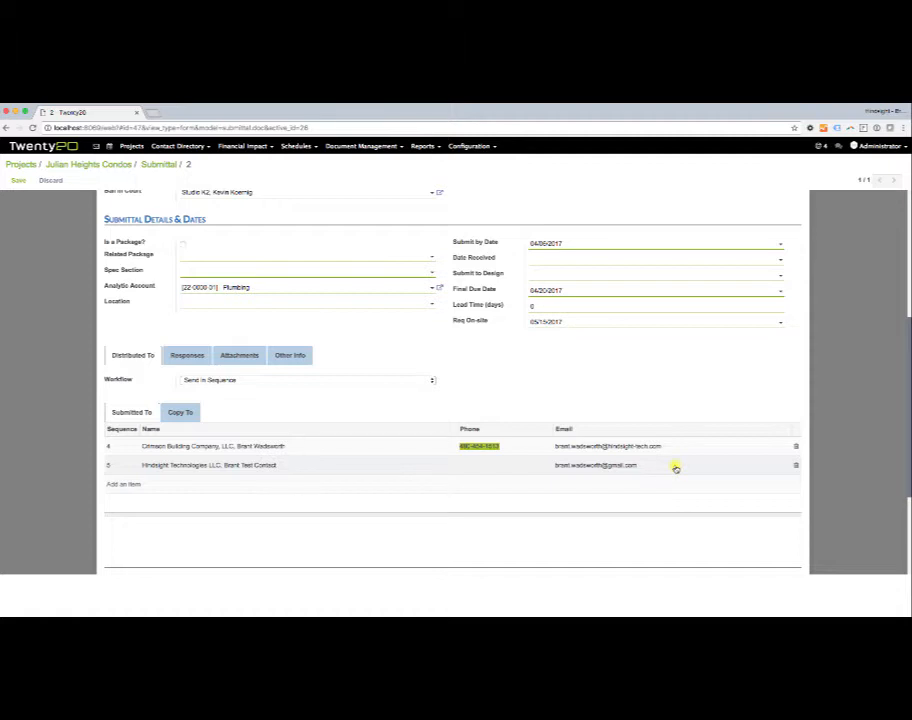
# Step: Review the submittal's responses, distribution and attachments, and save the record
pyautogui.click(188, 357)
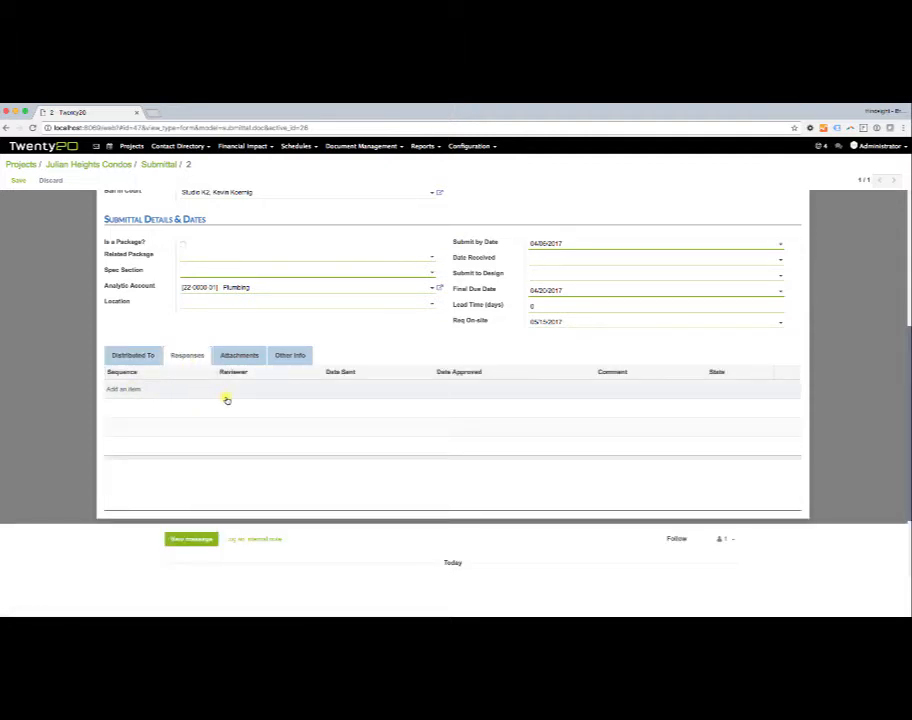
pyautogui.click(129, 356)
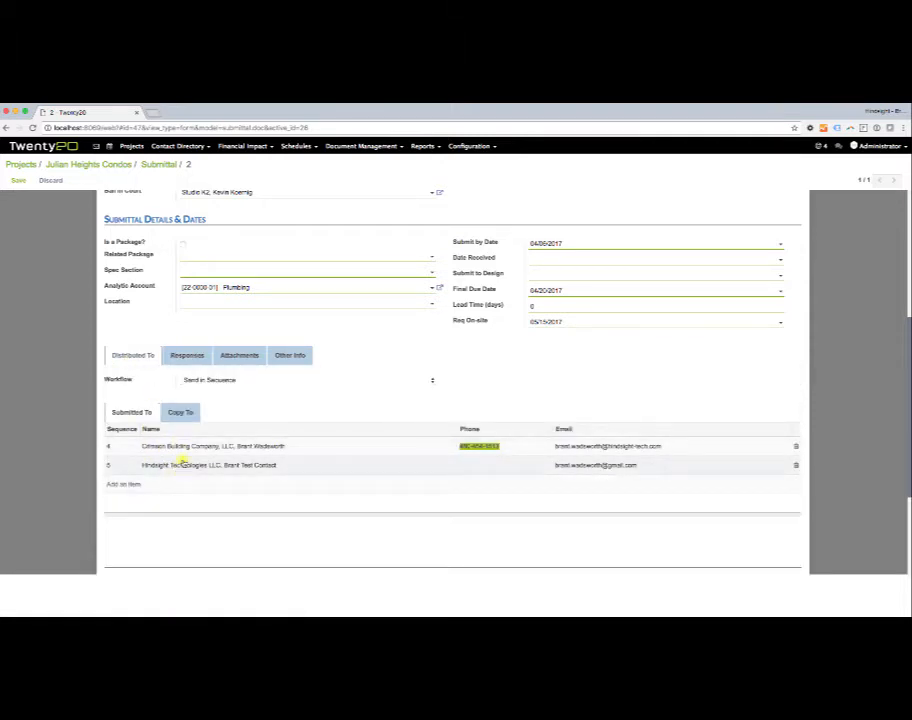
pyautogui.click(182, 356)
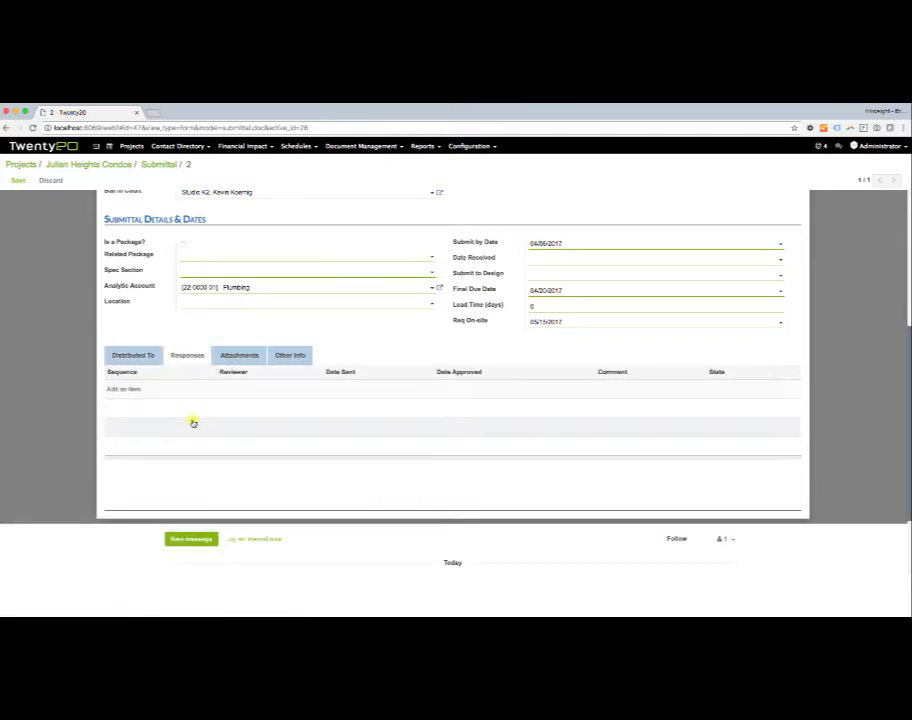
pyautogui.click(240, 356)
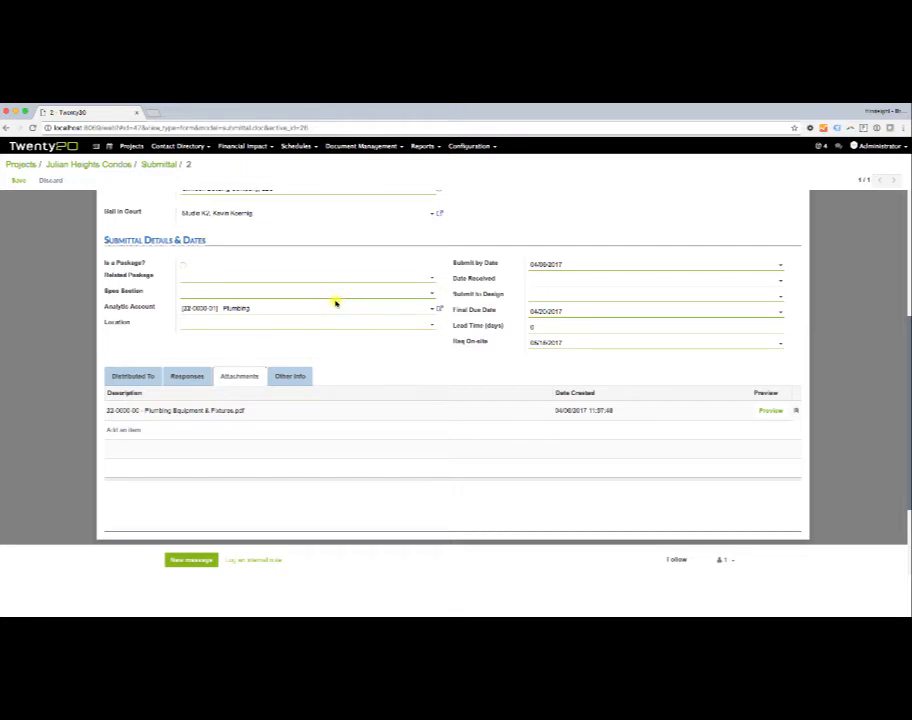
pyautogui.click(18, 181)
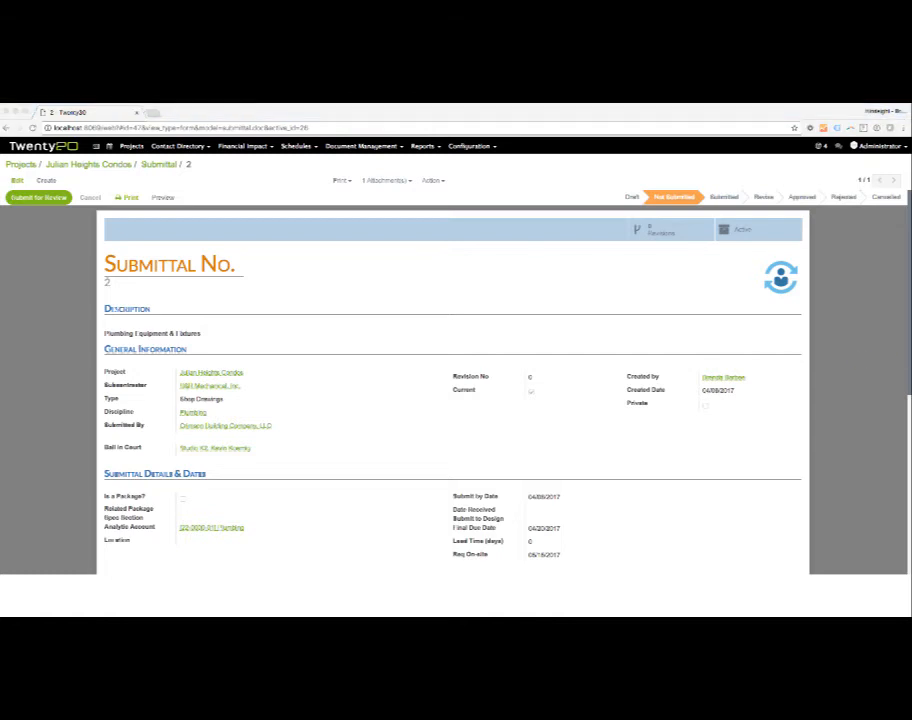
# Step: Try attaching two screenshot PNG files to the submittal record
pyautogui.moveTo(905, 385); pyautogui.dragTo(445, 300)
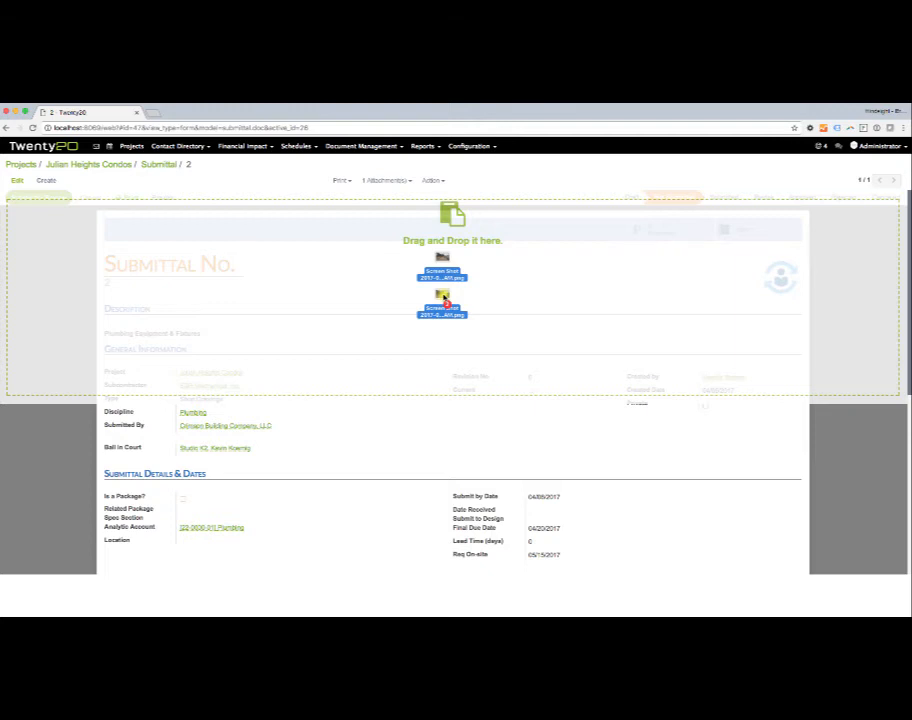
pyautogui.moveTo(443, 297); pyautogui.dragTo(440, 484)
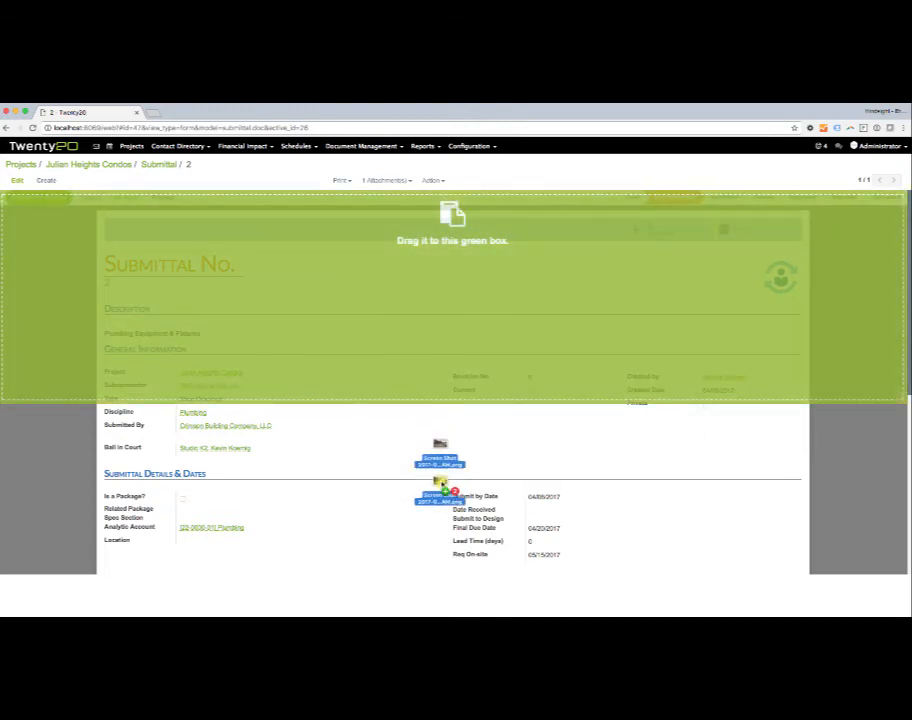
pyautogui.moveTo(440, 484); pyautogui.dragTo(481, 336)
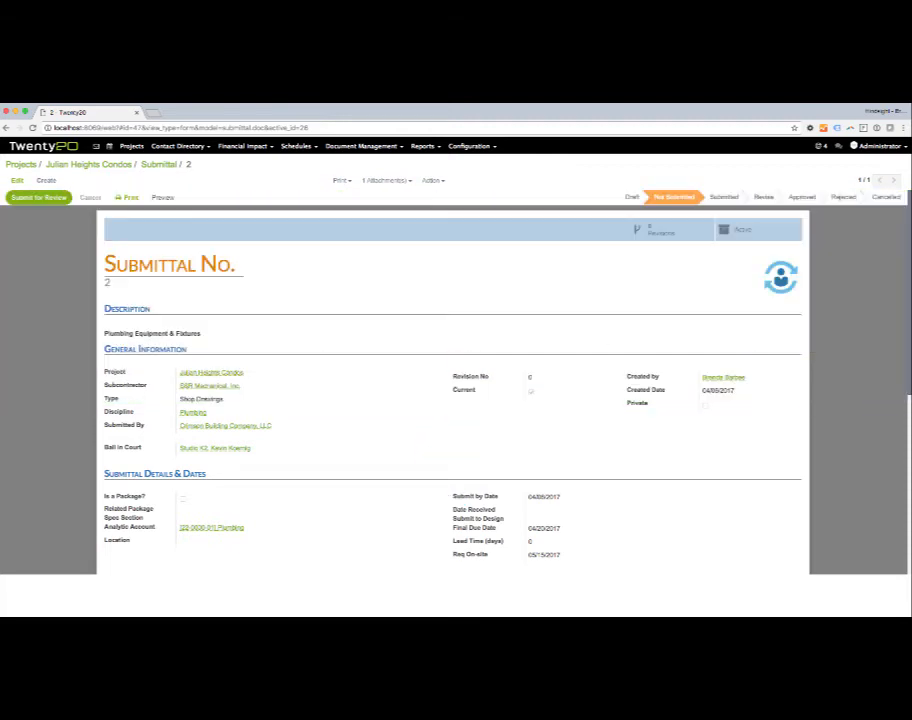
# Step: Check the submittal's attachment list and the creation and modification details of the Plumbing Equipment & Fixtures PDF
pyautogui.click(381, 181)
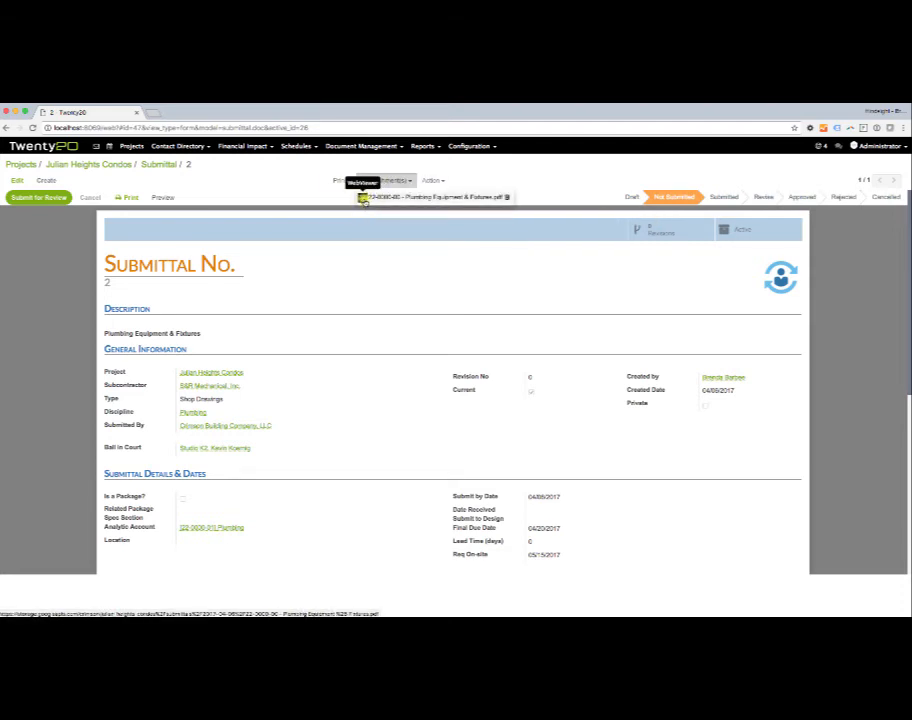
pyautogui.moveTo(361, 199)
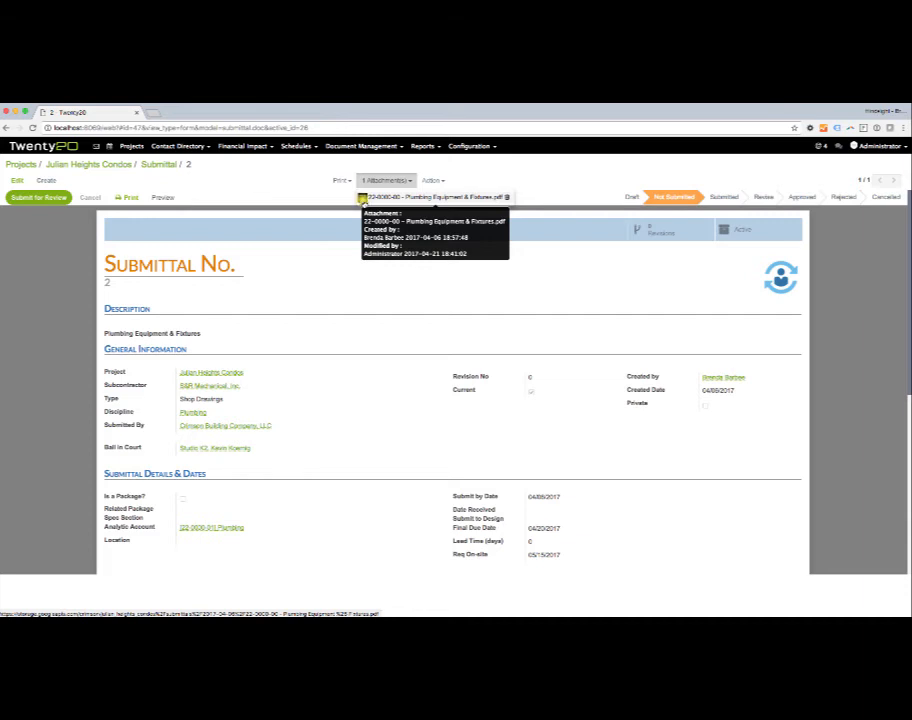
pyautogui.scroll(-4, 362, 275)
pyautogui.scroll(4, 360, 325)
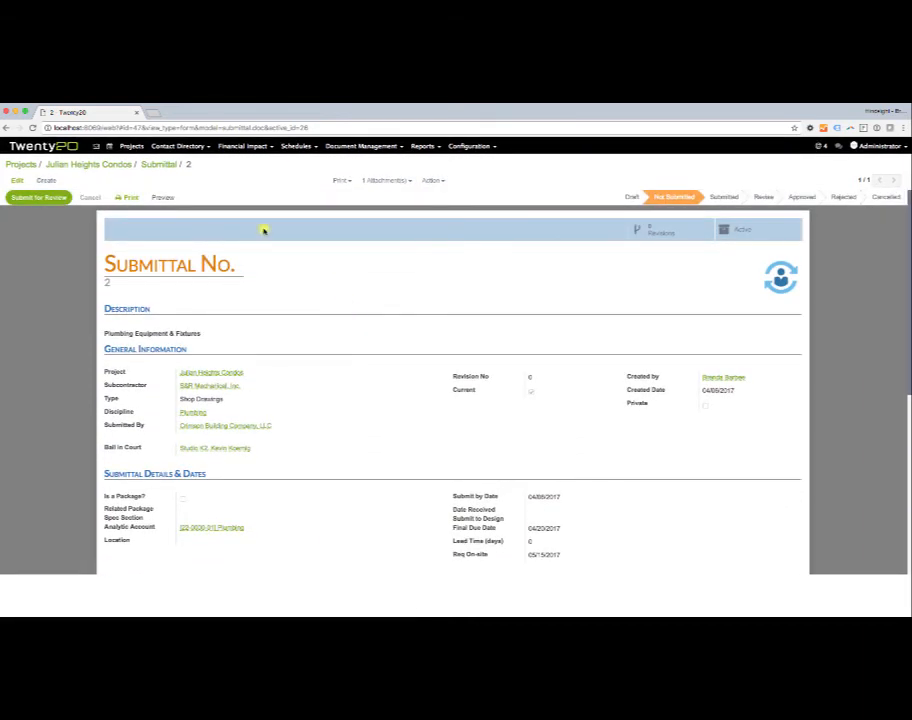
# Step: Start submitting for review, enlarge the email body to examine the message and its attachment, and close the email without sending
pyautogui.click(36, 199)
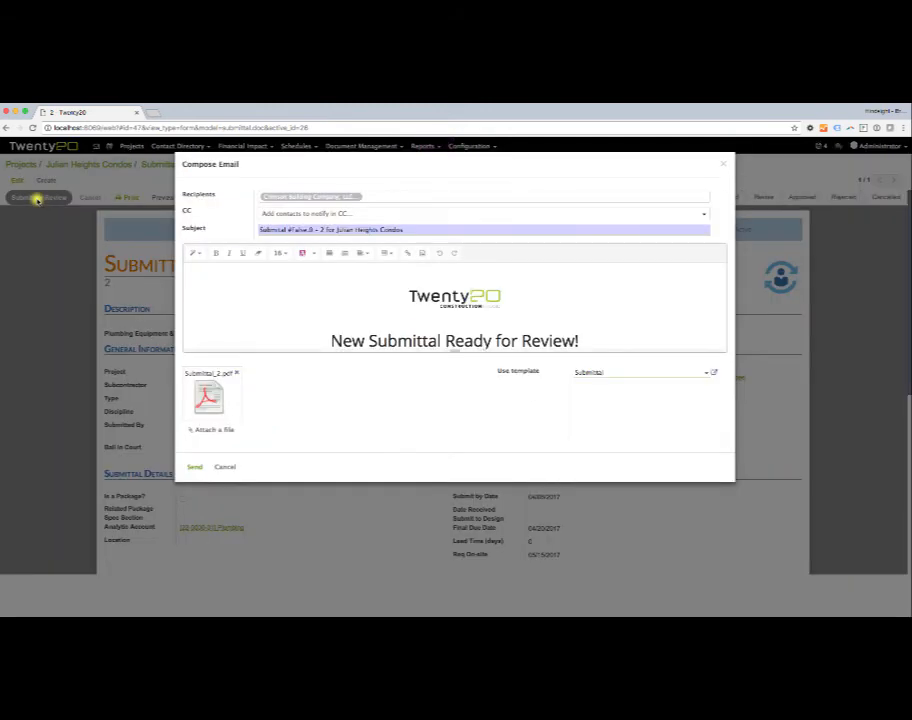
pyautogui.moveTo(454, 350); pyautogui.dragTo(457, 508)
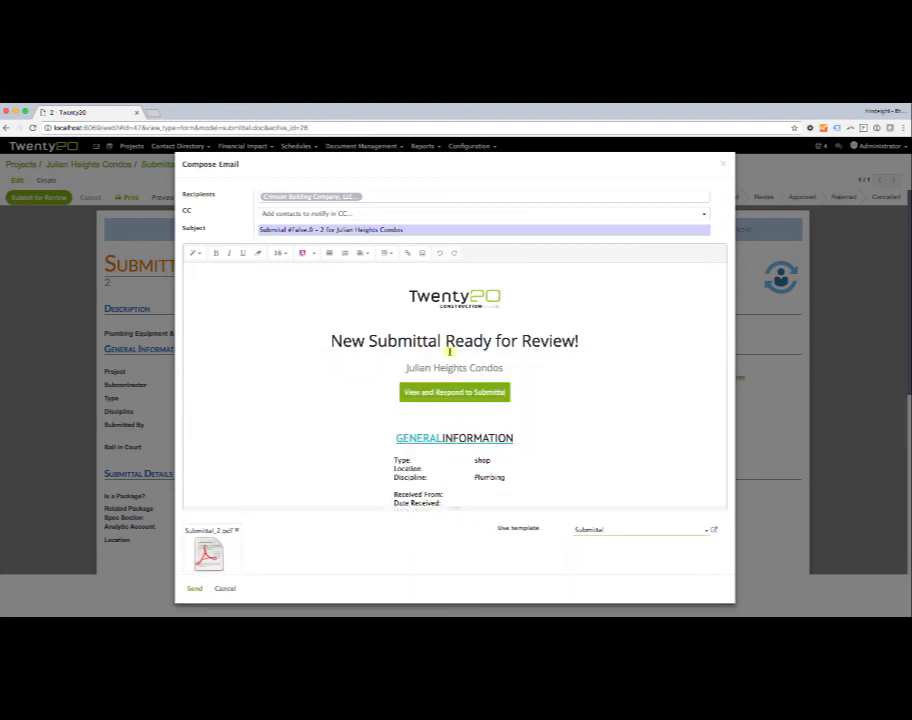
pyautogui.moveTo(505, 368); pyautogui.dragTo(407, 368)
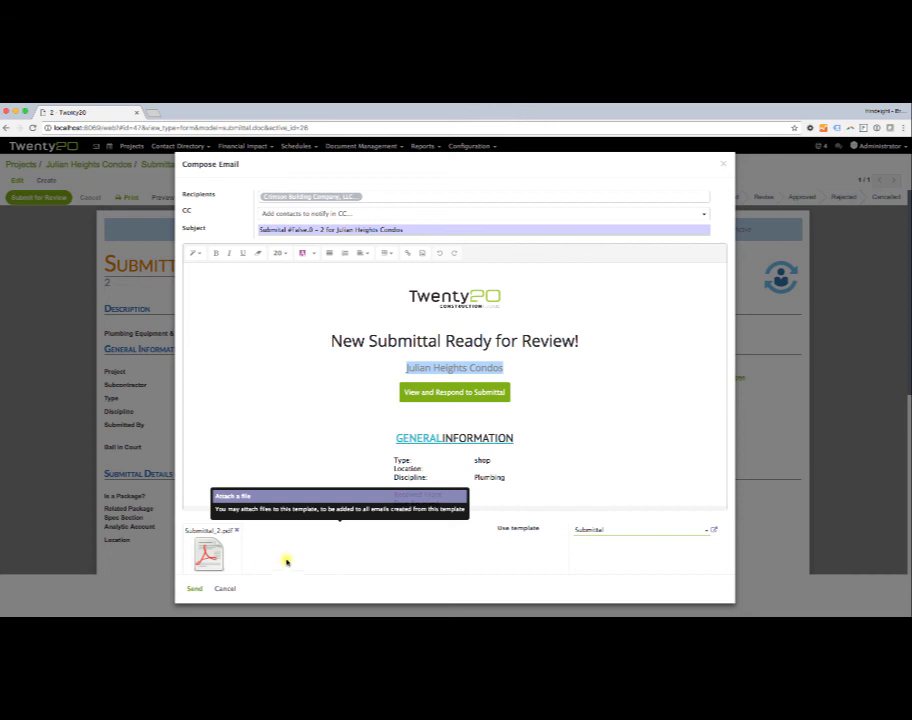
pyautogui.click(725, 165)
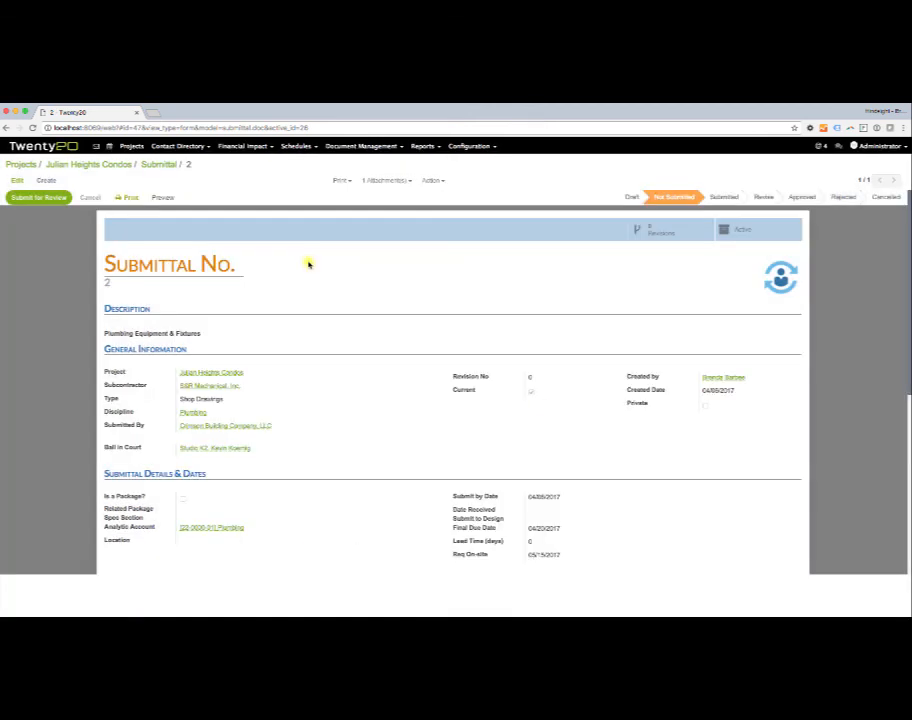